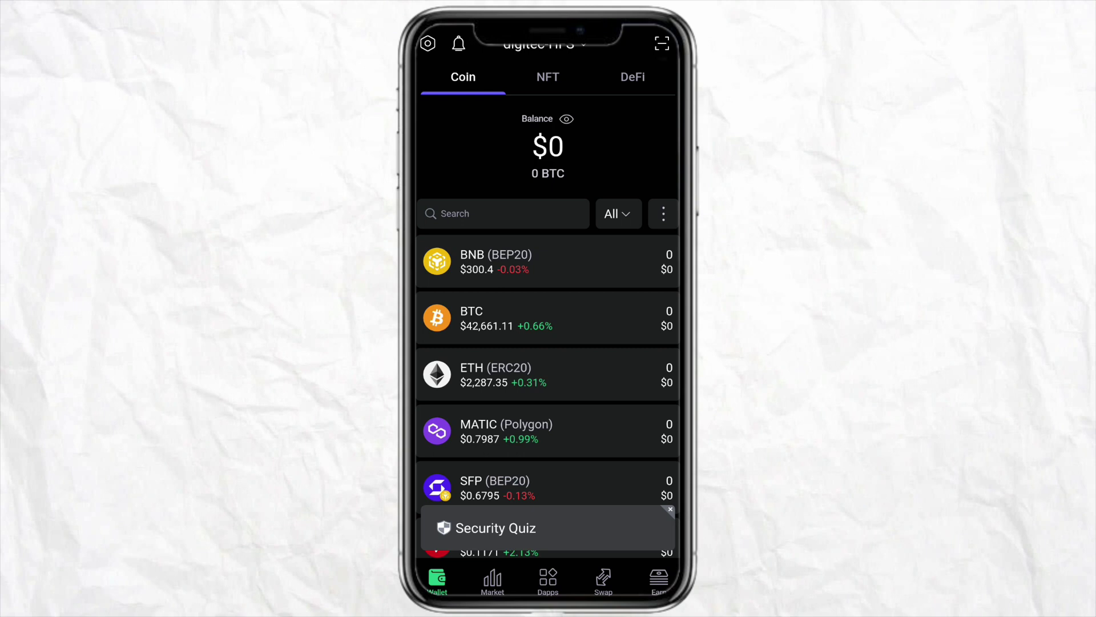
left_click_drag(592, 442, 629, 291)
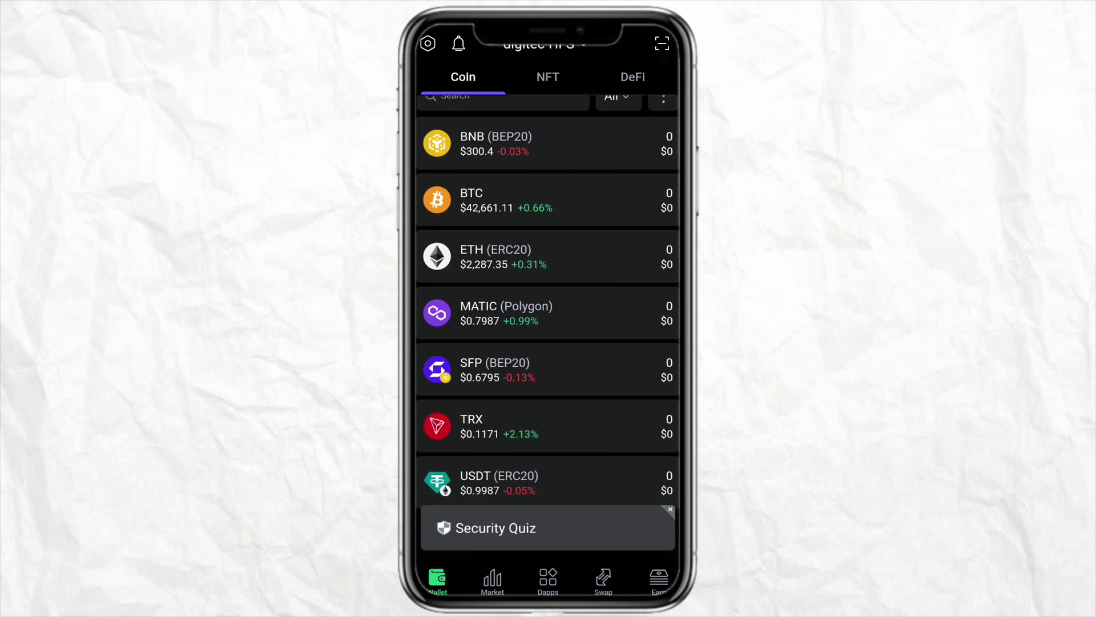
- Open the USDT (ERC20) coin page, which shows a zero balance and no transactions
left_click(544, 485)
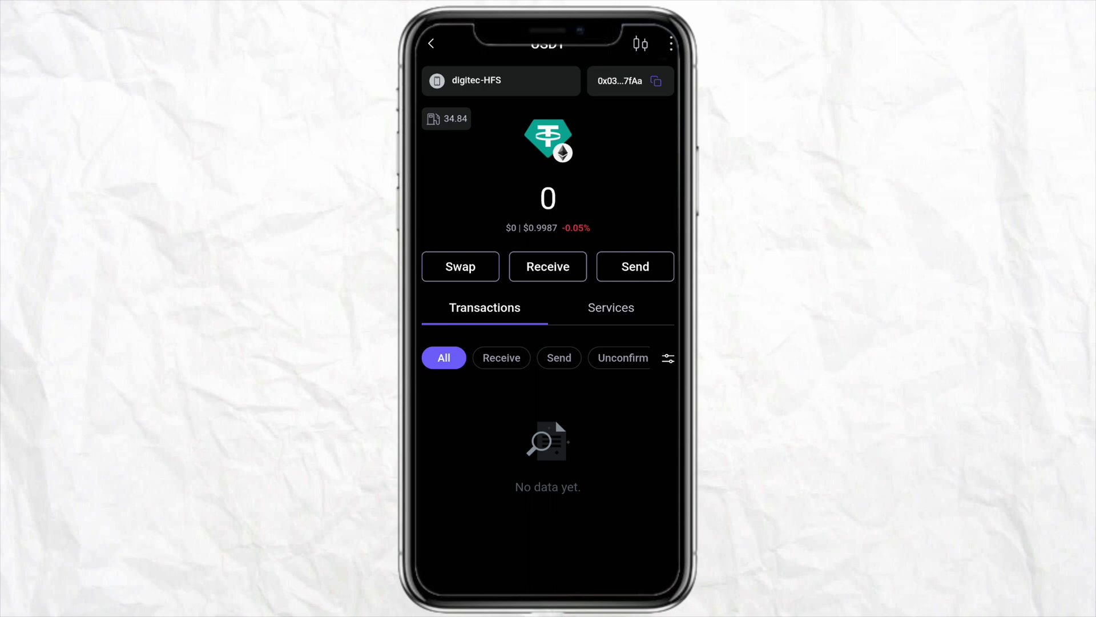
- Open the USDT (ERC20) Send form with an empty address, 0.00 amount and 0 USDT available
left_click(652, 270)
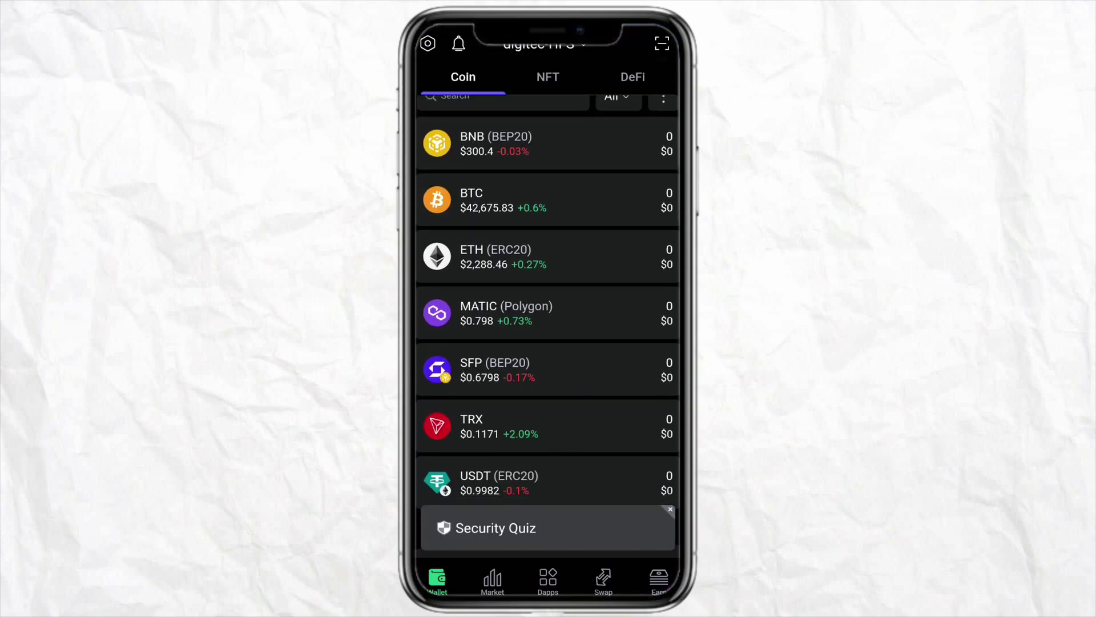
left_click(541, 477)
left_click(634, 267)
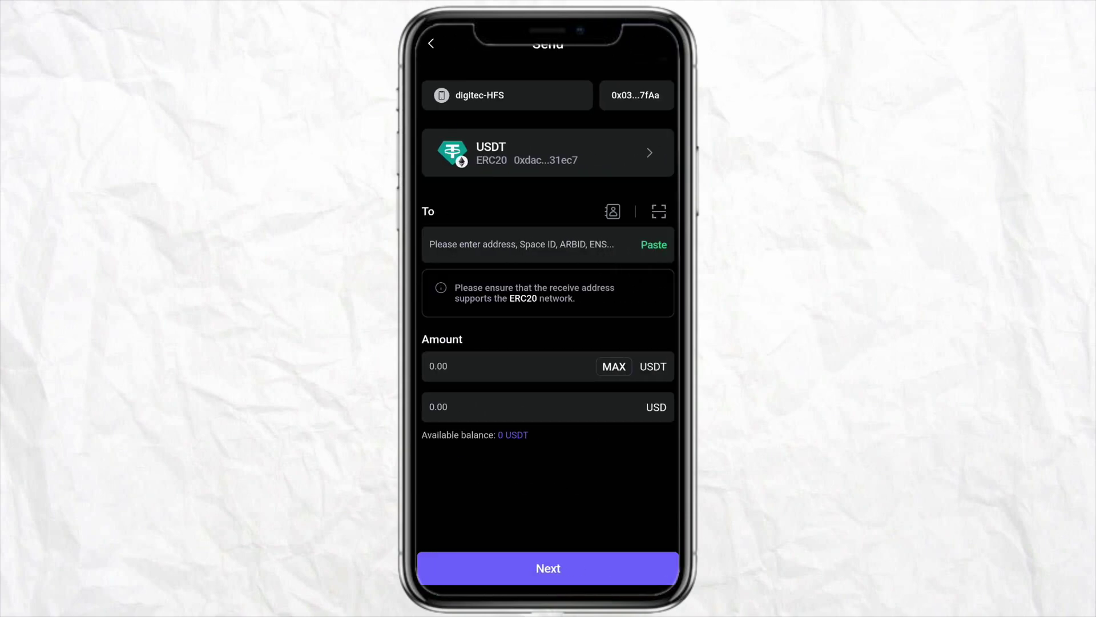
left_click(506, 366)
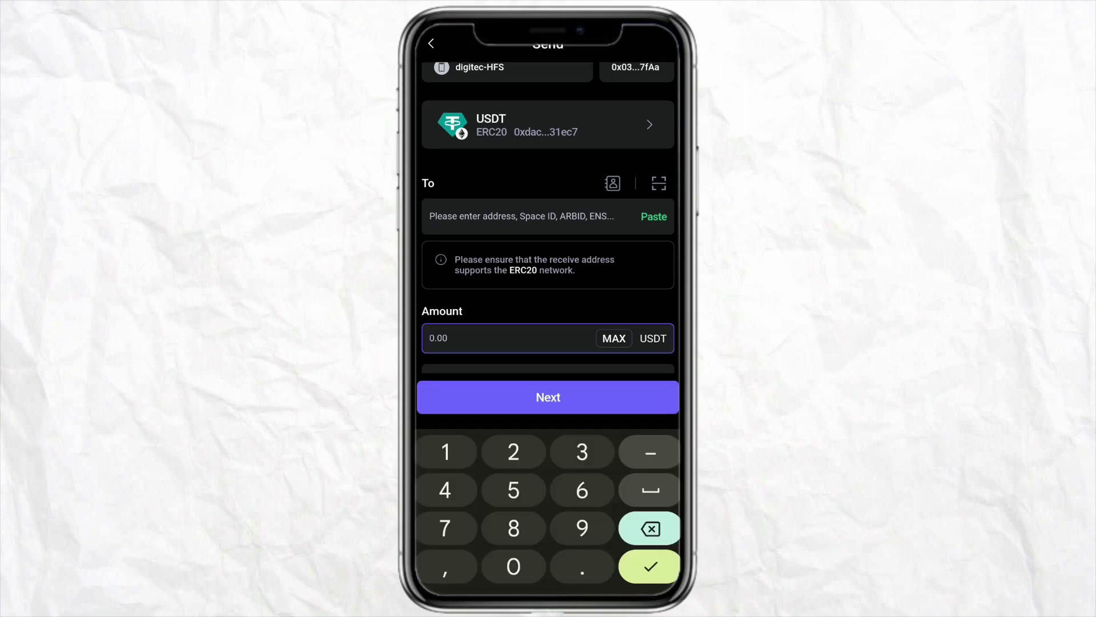
- Enter 20 USDT, which triggers Insufficient Balance, then erase it, leaving 'Please enter valid amount.'
left_click(513, 451)
left_click(533, 581)
left_click(651, 528)
left_click(650, 529)
left_click(651, 566)
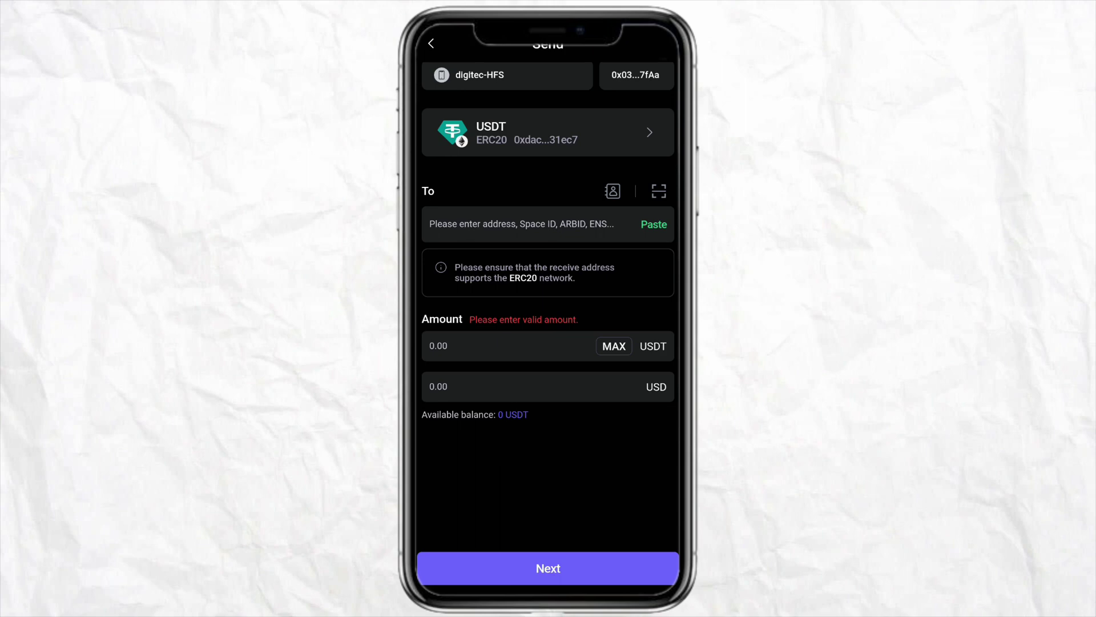